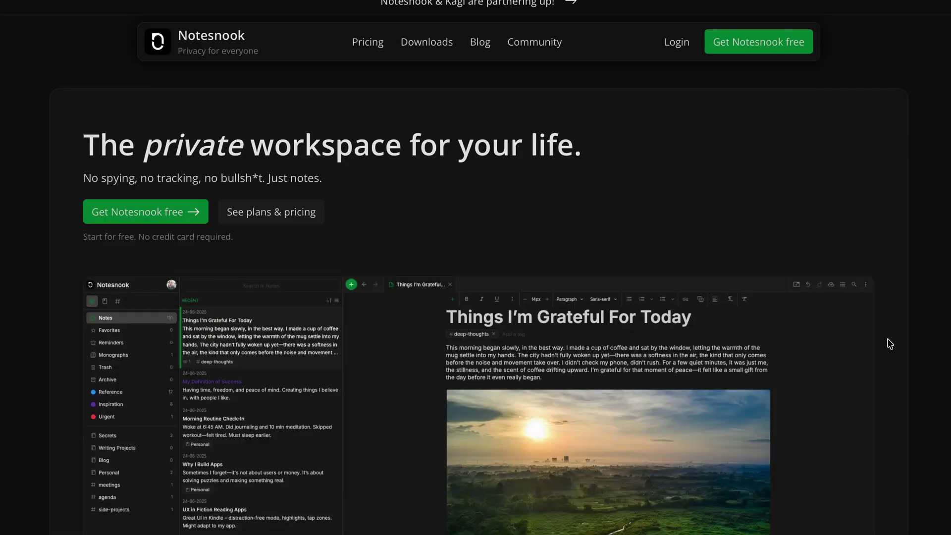
- Scroll the homepage past the encryption, app lock and open-source sections to the Share notes and Clip the web cards
scroll(890, 343, "down", 3)
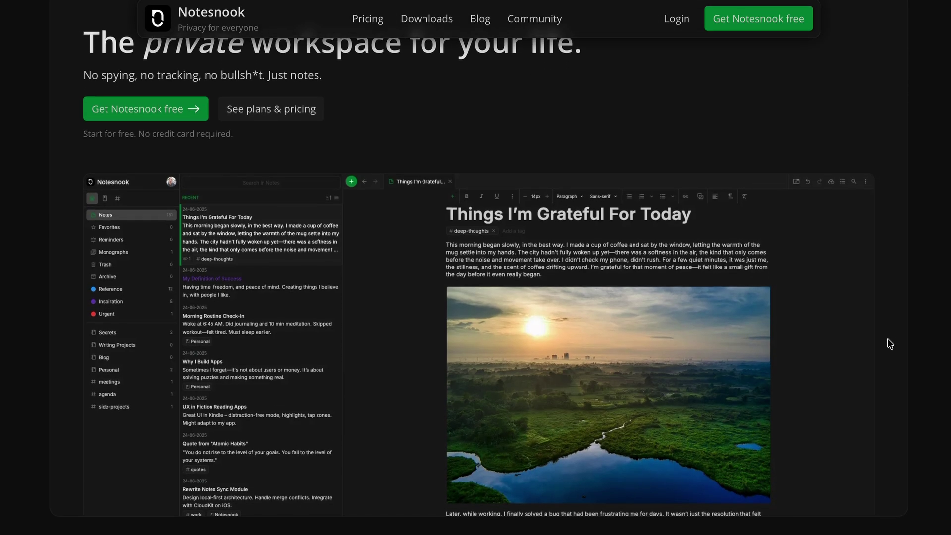
scroll(890, 343, "down", 4)
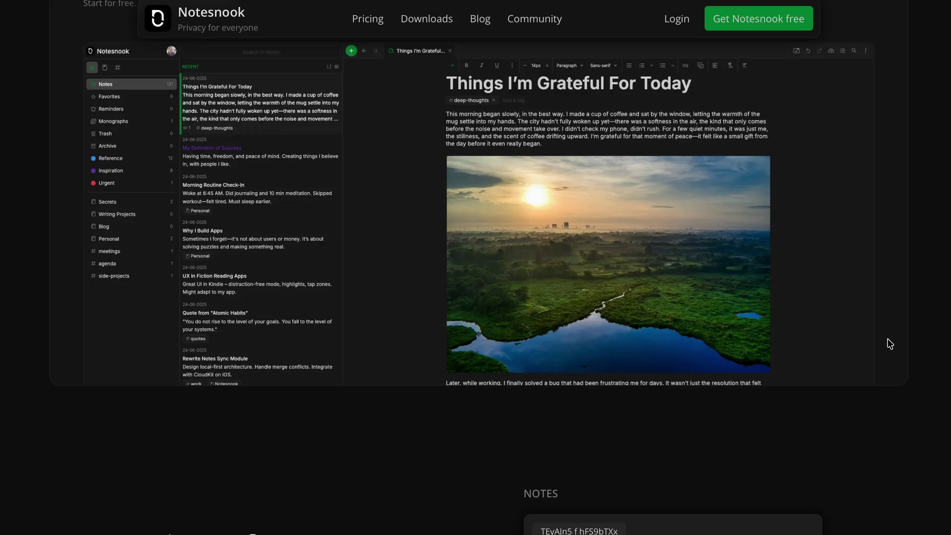
scroll(891, 343, "down", 4)
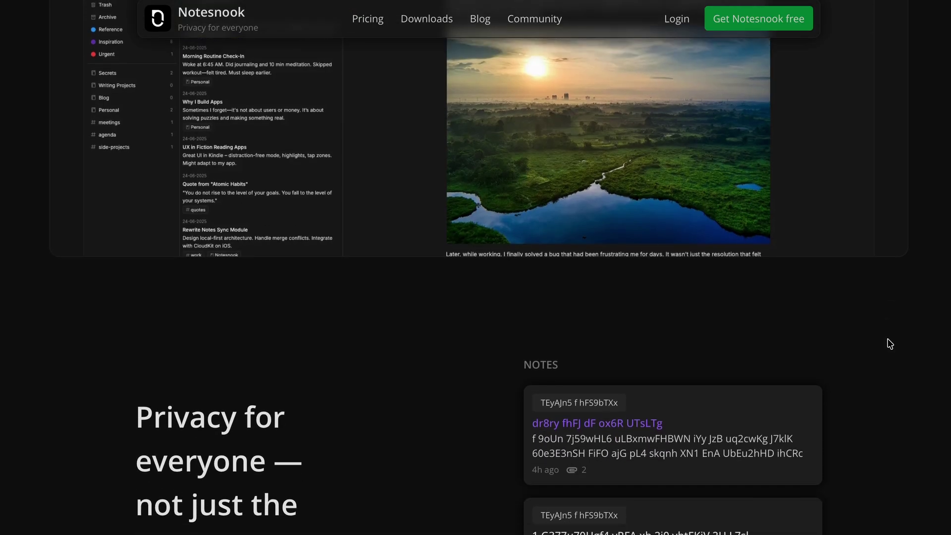
scroll(890, 344, "down", 3)
scroll(890, 344, "down", 1)
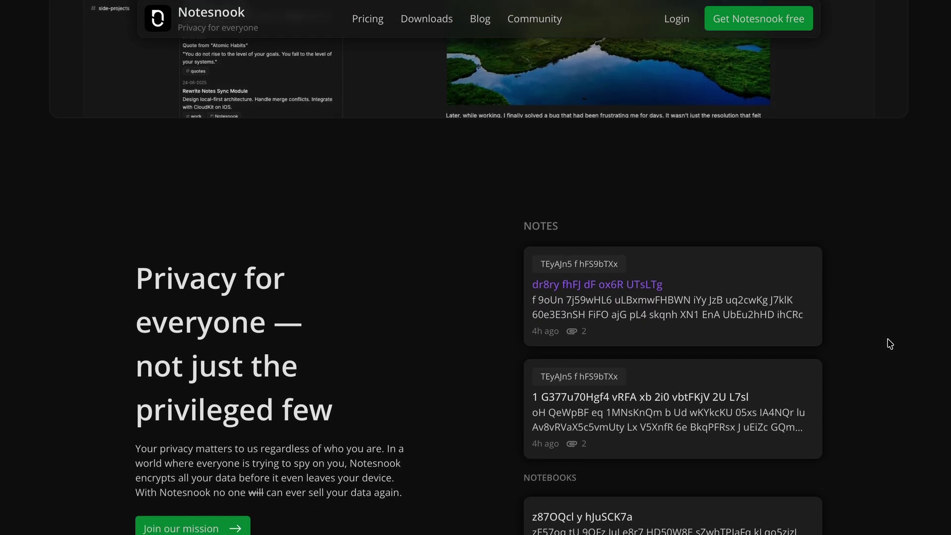
scroll(890, 344, "down", 2)
scroll(890, 343, "down", 2)
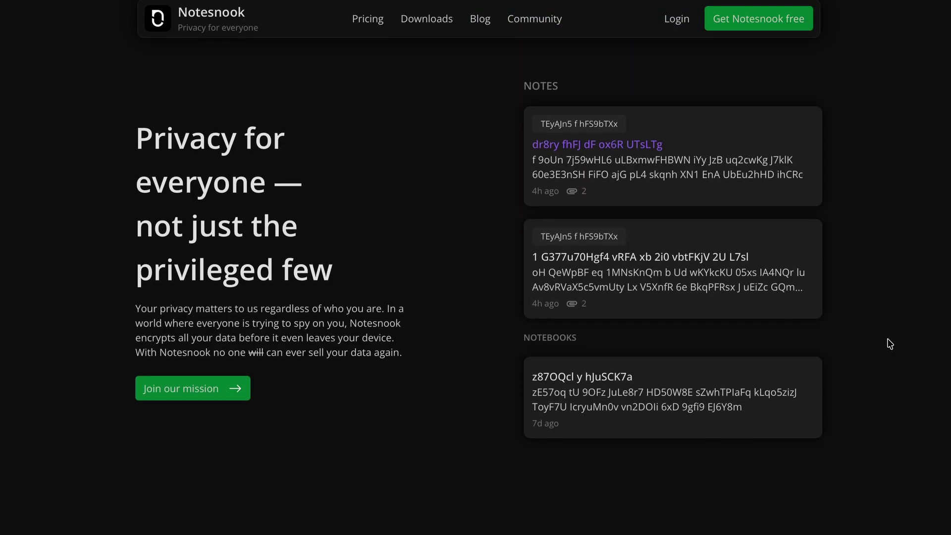
scroll(891, 344, "down", 1)
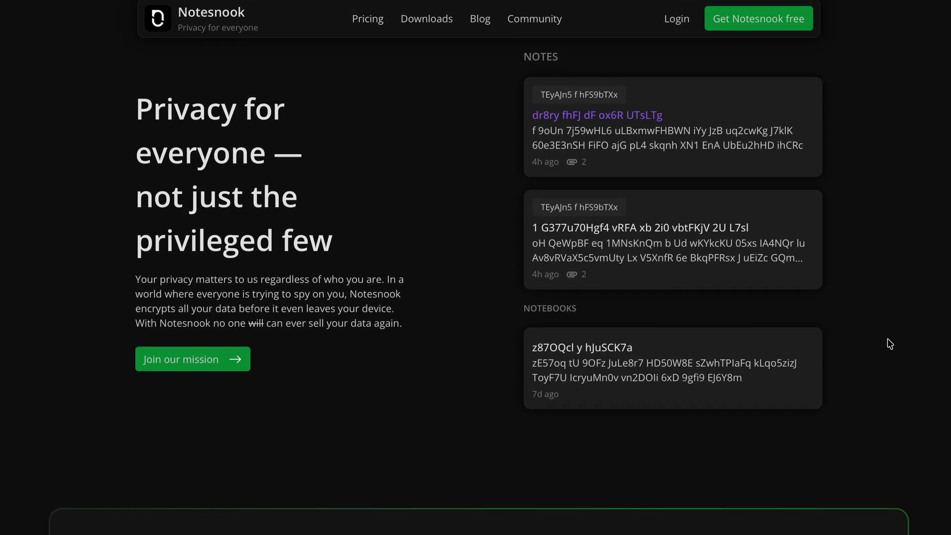
scroll(890, 344, "down", 3)
scroll(890, 343, "down", 5)
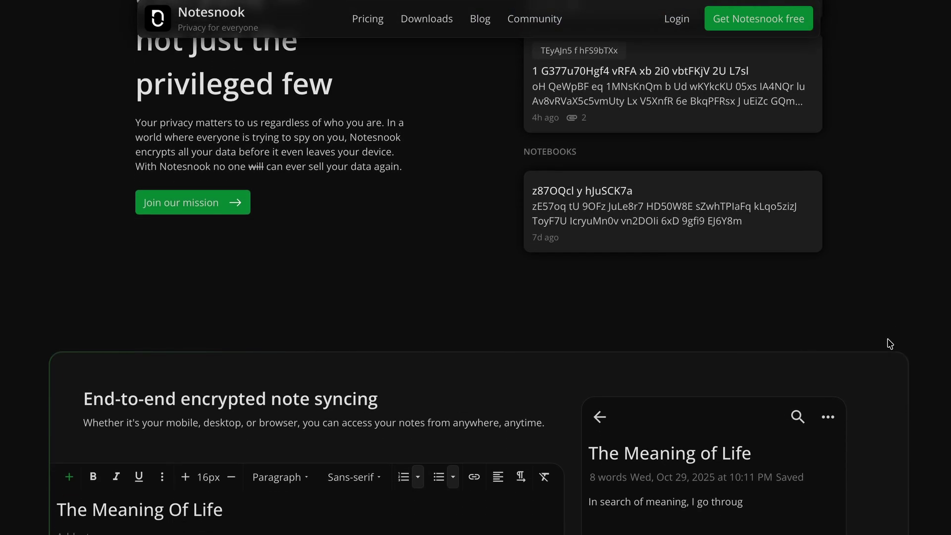
scroll(890, 343, "down", 4)
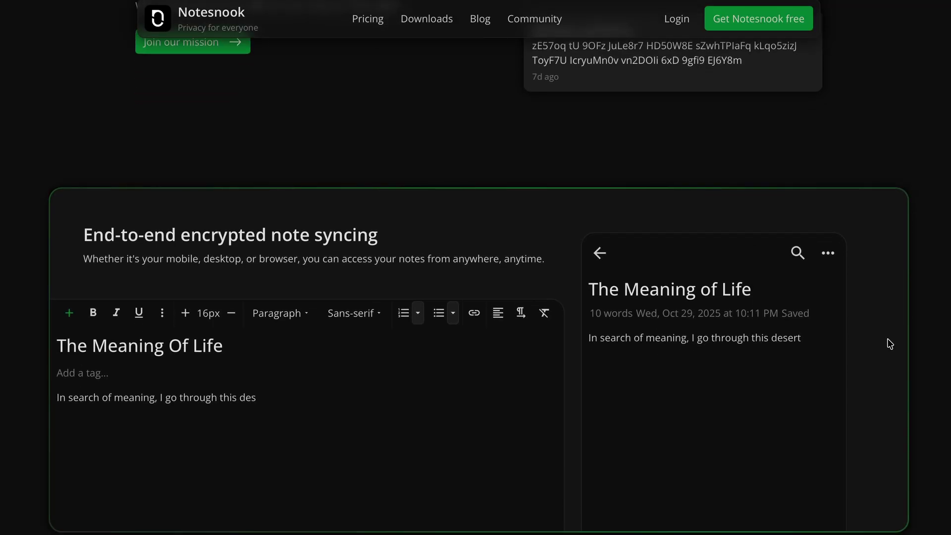
scroll(890, 343, "down", 2)
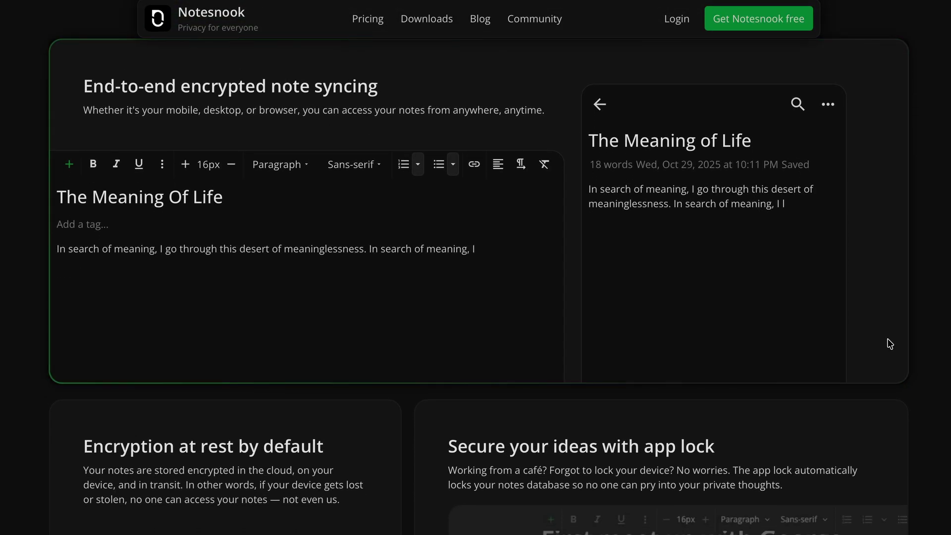
scroll(891, 343, "down", 3)
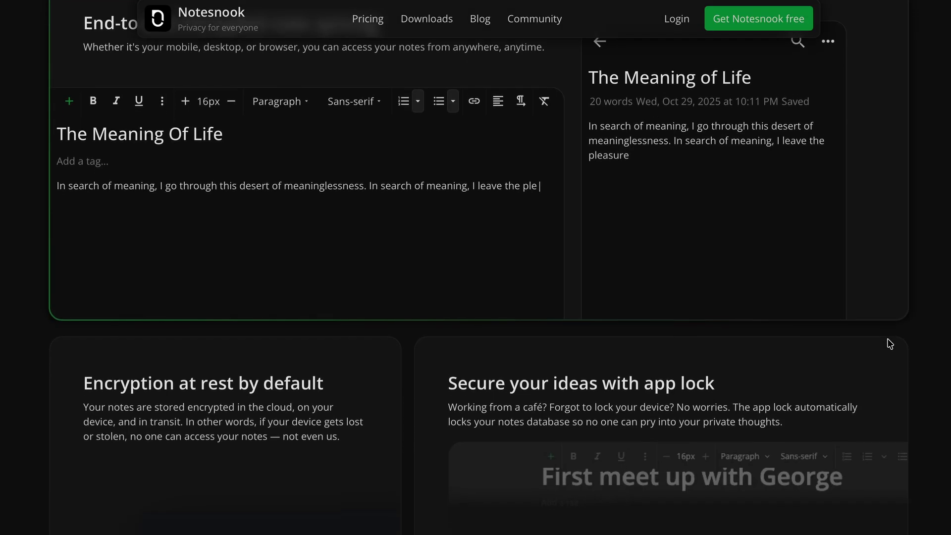
scroll(890, 343, "down", 5)
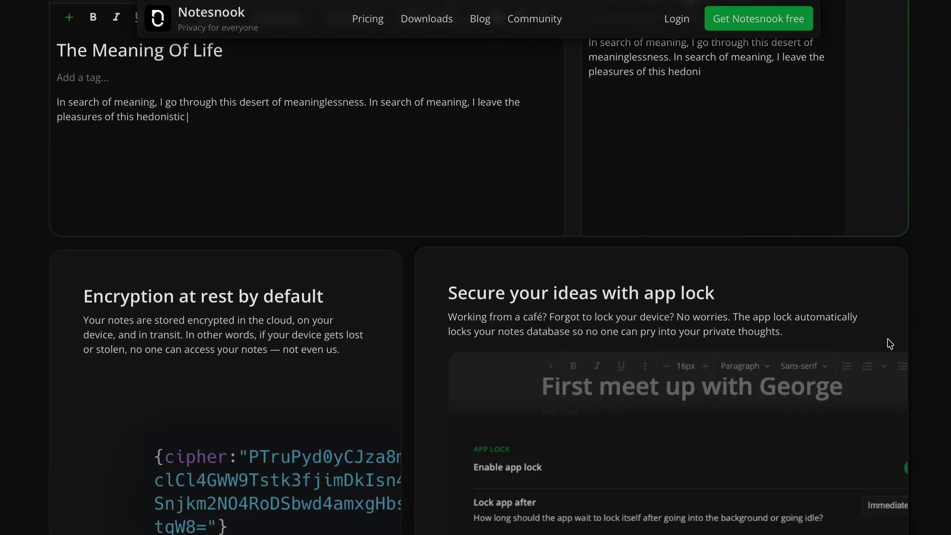
scroll(890, 343, "down", 4)
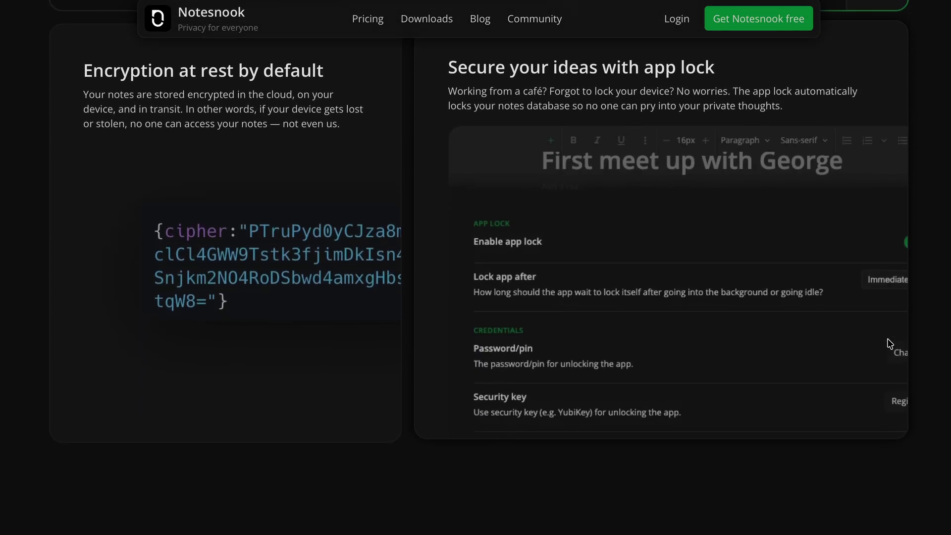
scroll(890, 344, "down", 5)
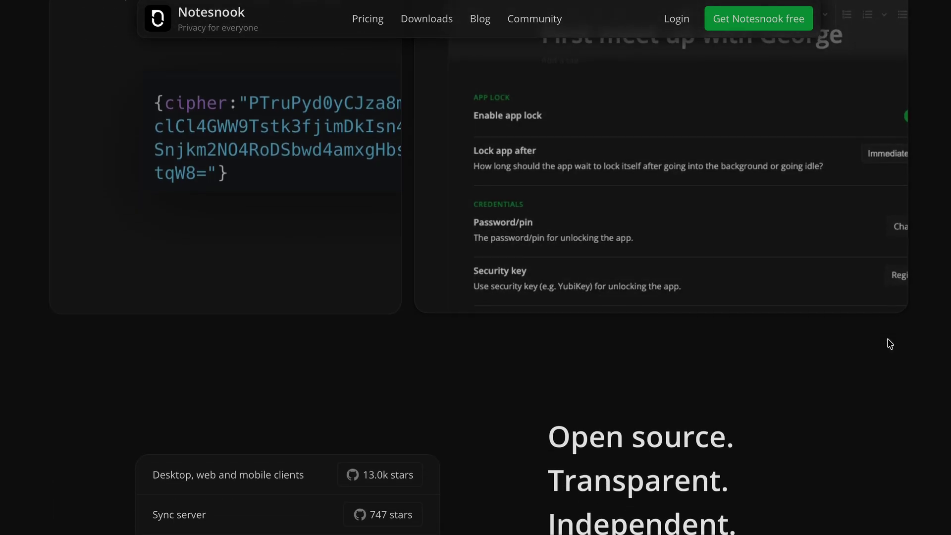
scroll(890, 343, "down", 3)
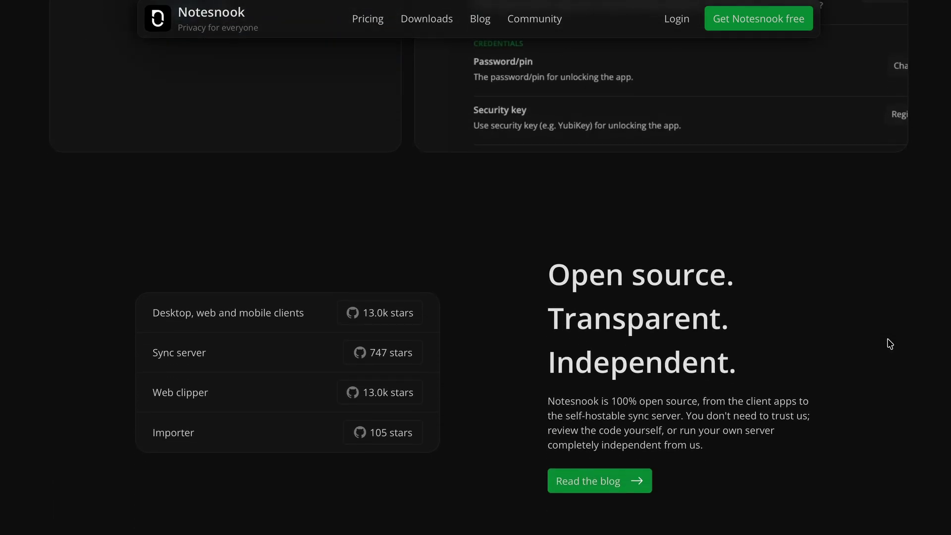
scroll(890, 344, "down", 4)
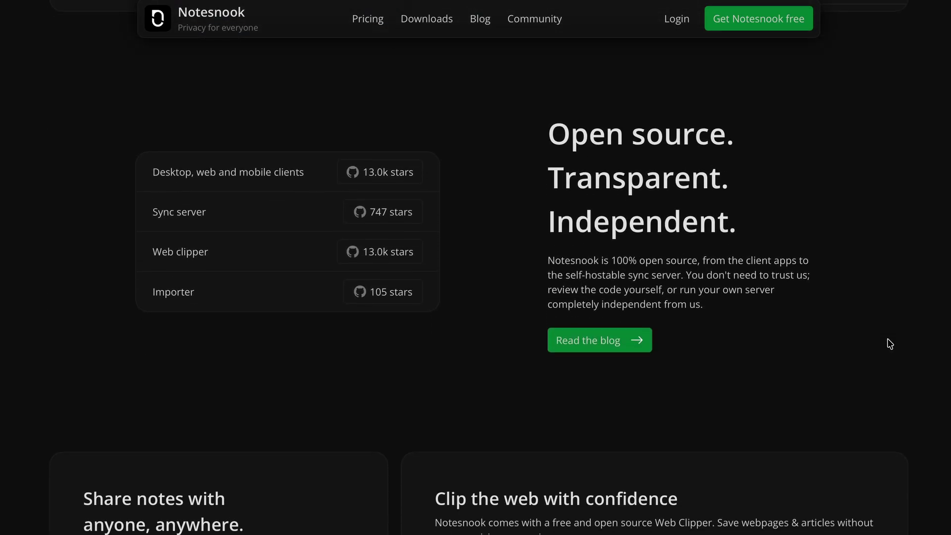
scroll(890, 344, "down", 5)
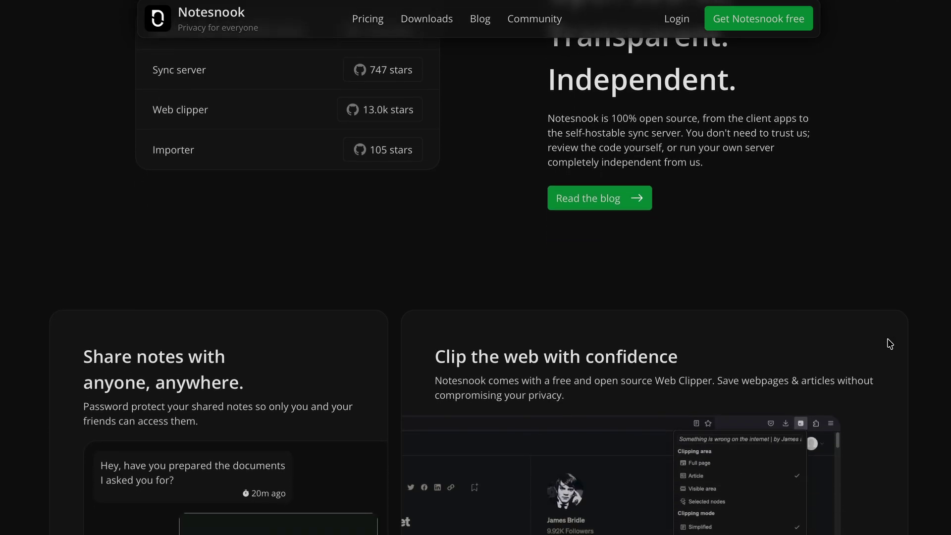
scroll(889, 344, "down", 5)
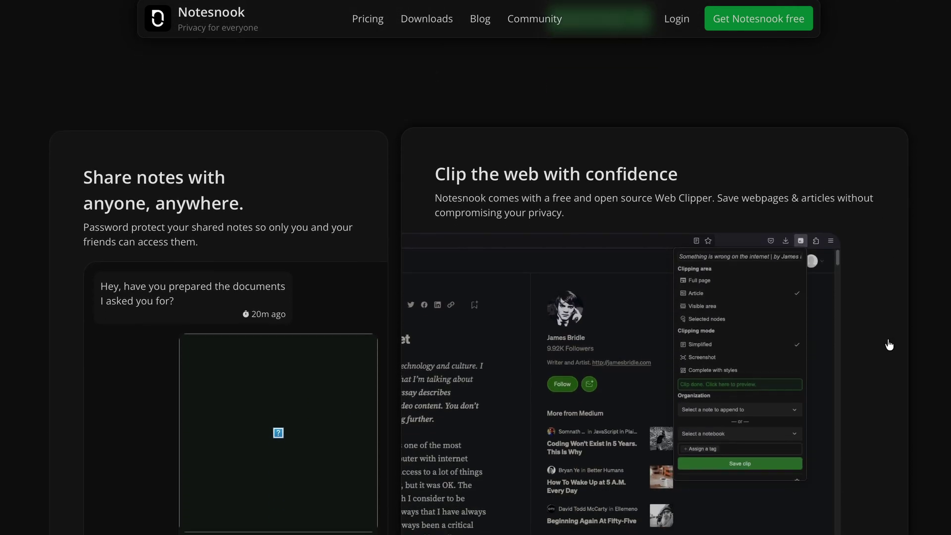
scroll(889, 345, "down", 1)
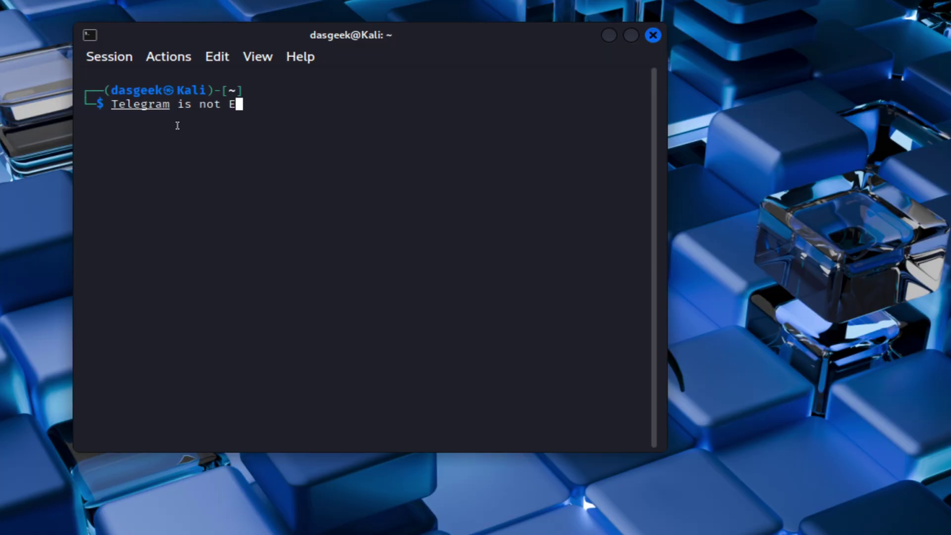
- Type the paragraph on Telegram's default encryption and WhatsApp's Signal protocol and metadata collection, fixing the last word
type("pted by default. ")
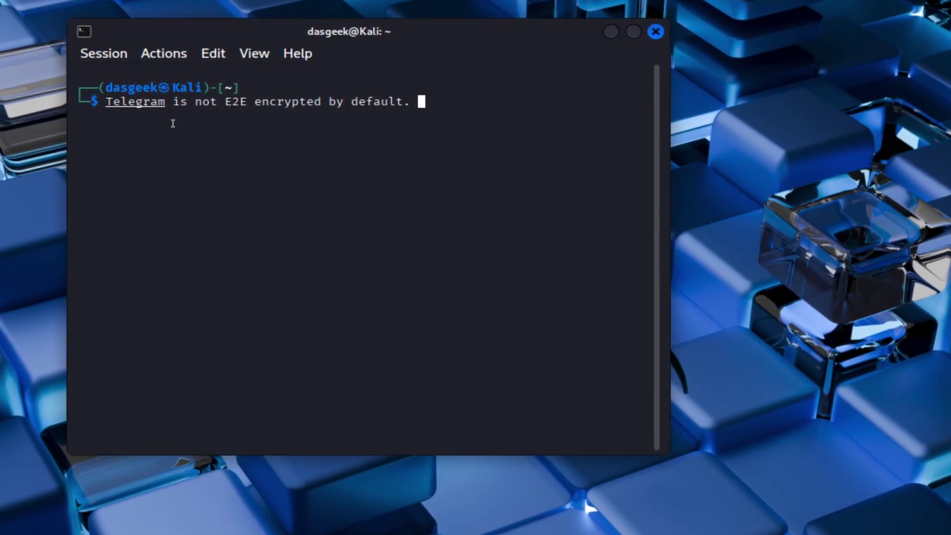
type("Did you know that? Whats")
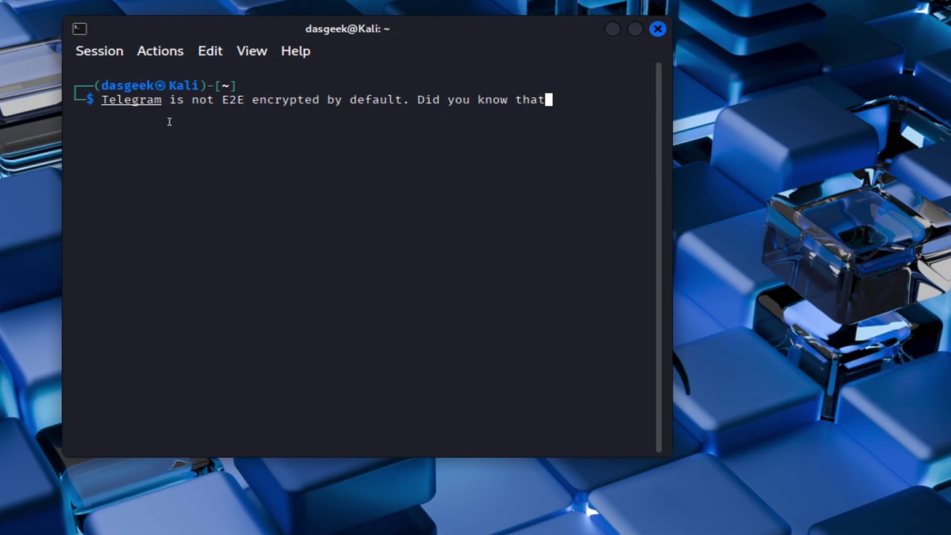
type("App uses Signal protocol but colle")
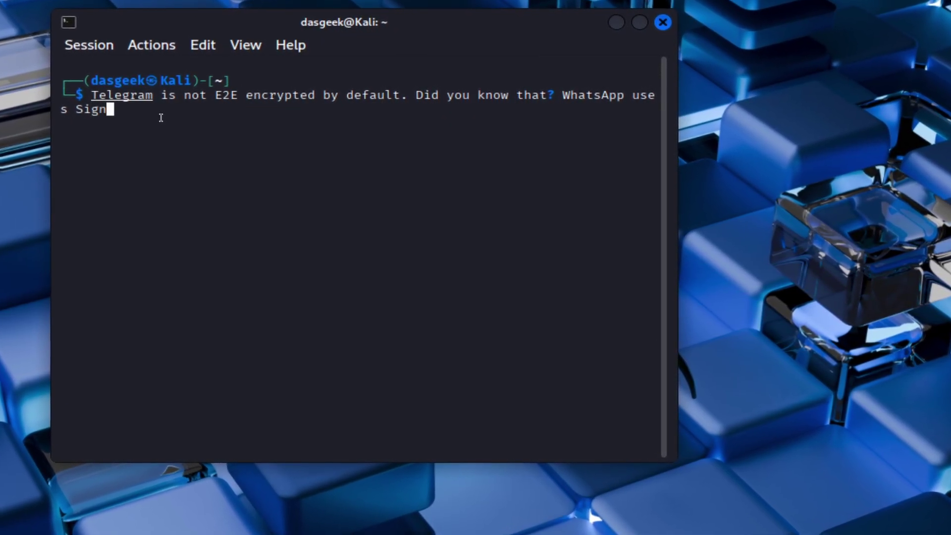
type("cts Metadata li")
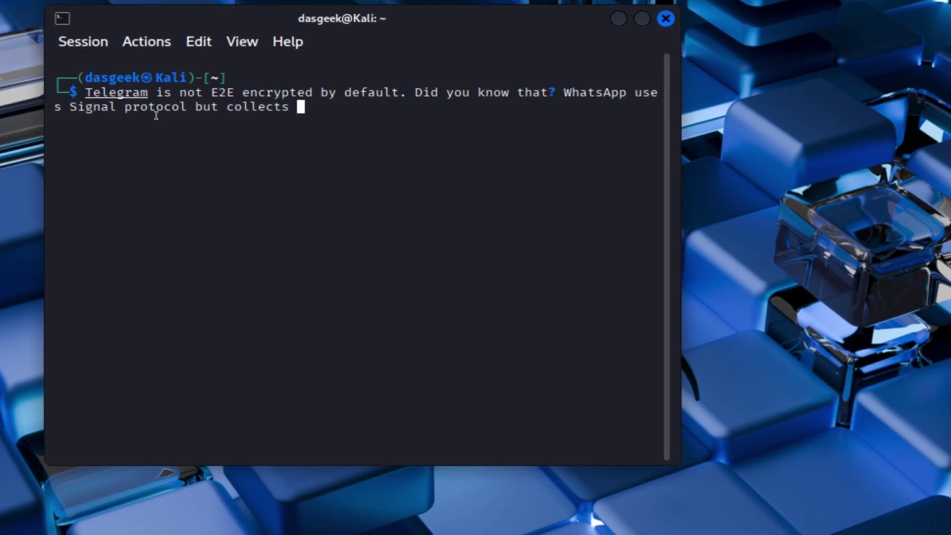
type("ke your IP address ")
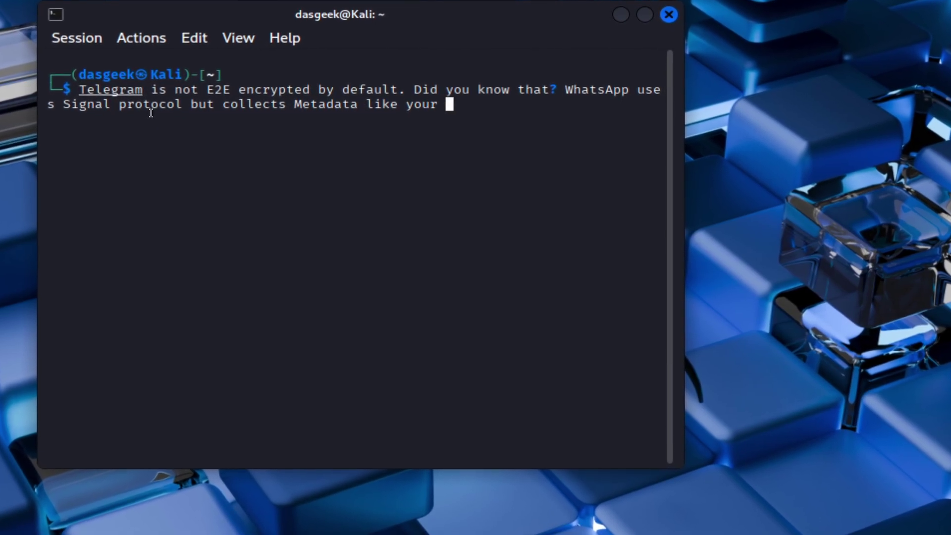
type("and contact information. ")
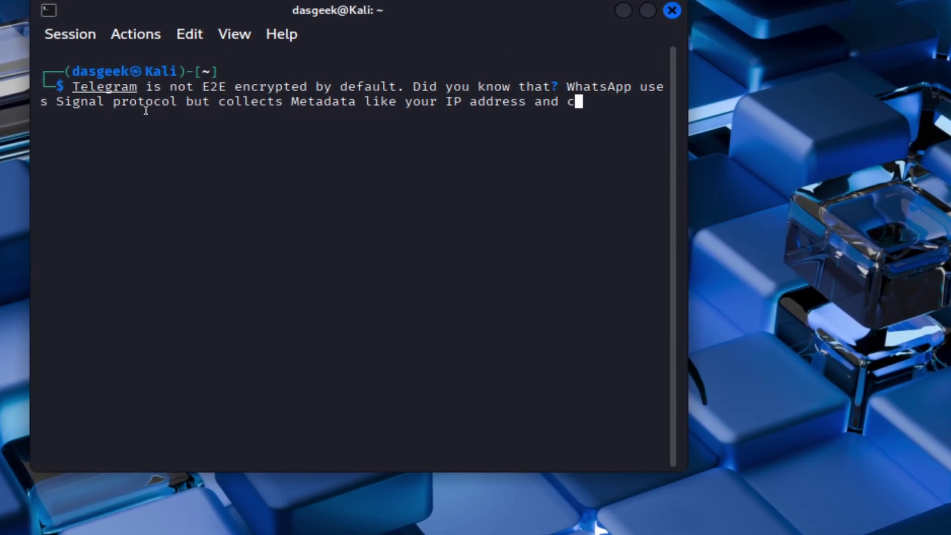
type("It's not really saf")
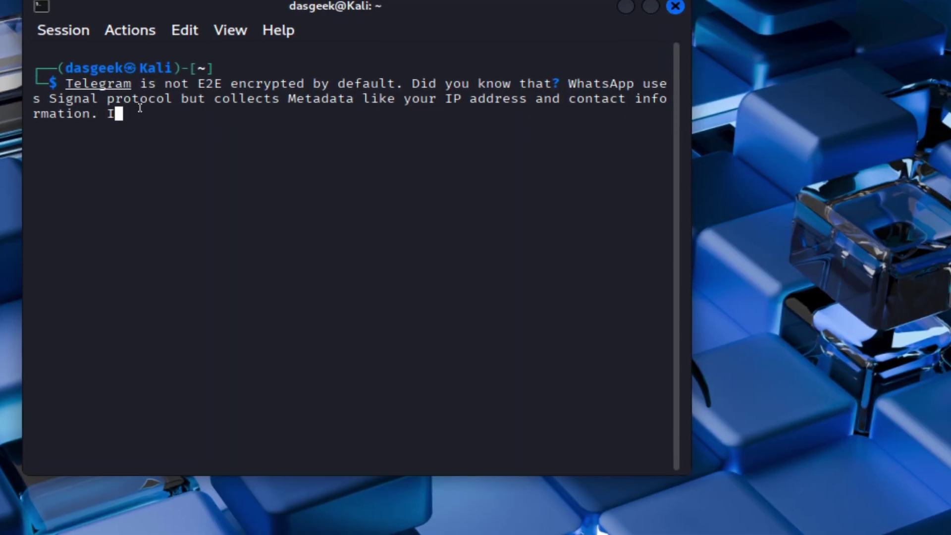
type("e? ")
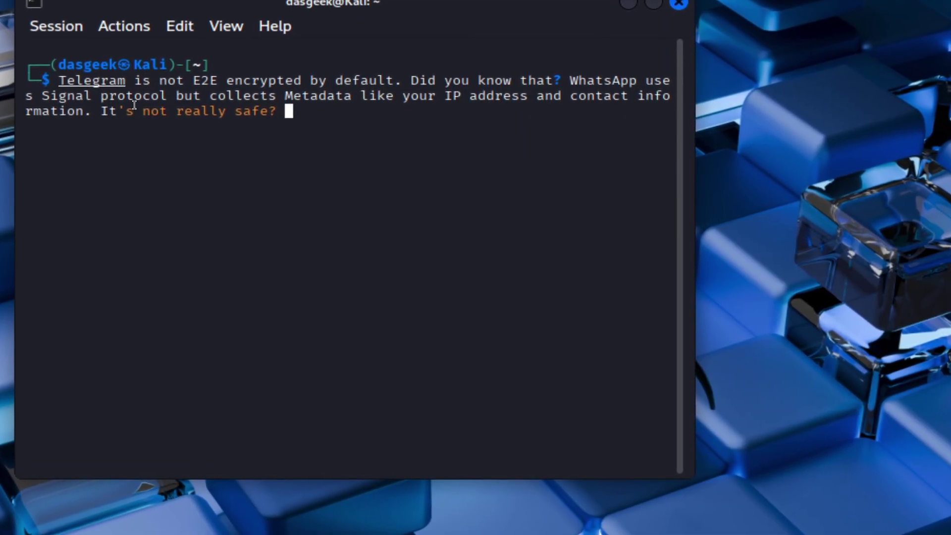
type("Do you have any other que")
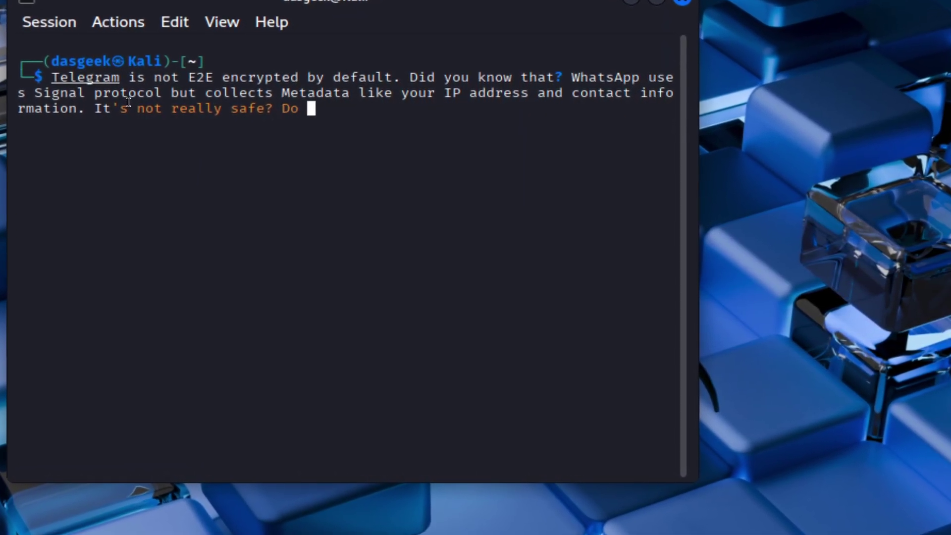
type("stions you would like to ask Dasgeek")
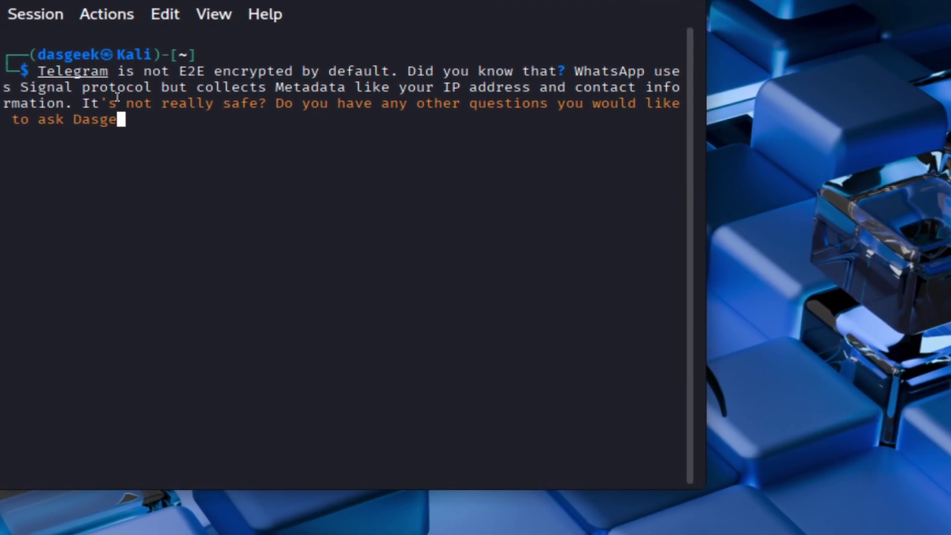
type("GPT? The only ")
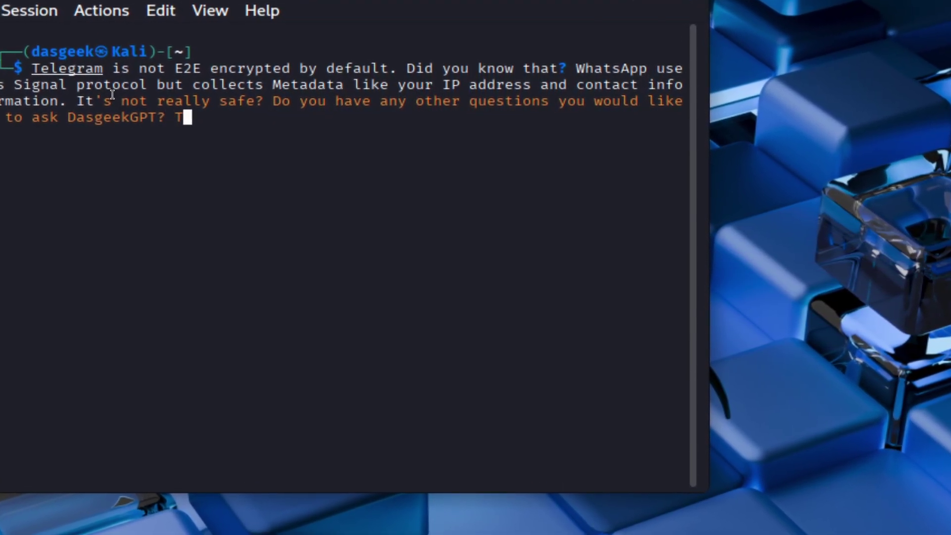
type("real AI? The true A")
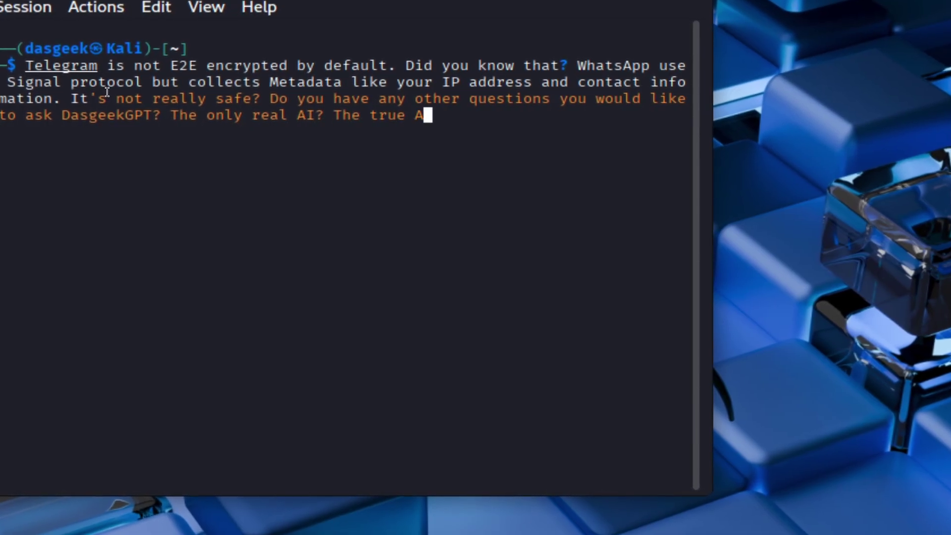
key("BackSpace")
type("intelligence?")
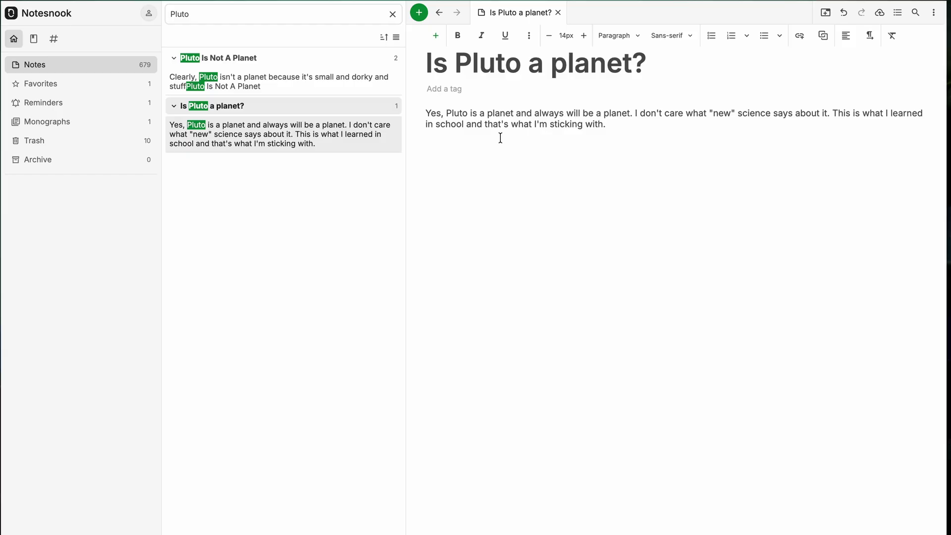
- Link 'Is Pluto a planet?' to 'Pluto Is Not A Planet' and follow that link to the note
left_click(824, 36)
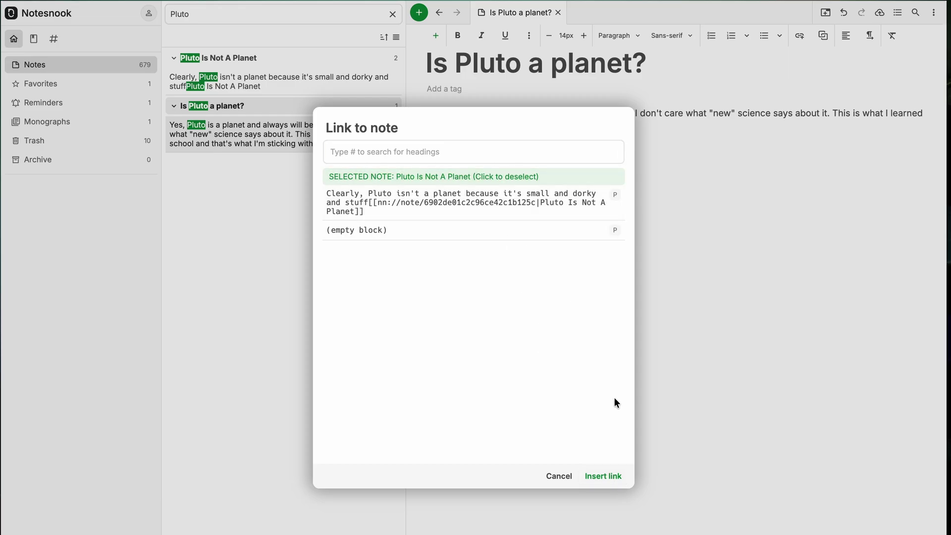
left_click(601, 478)
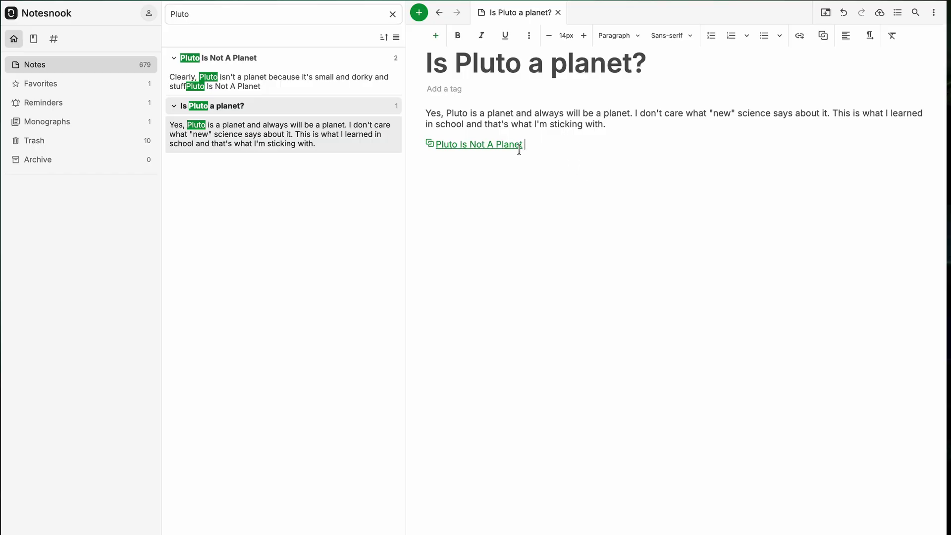
left_click(502, 146)
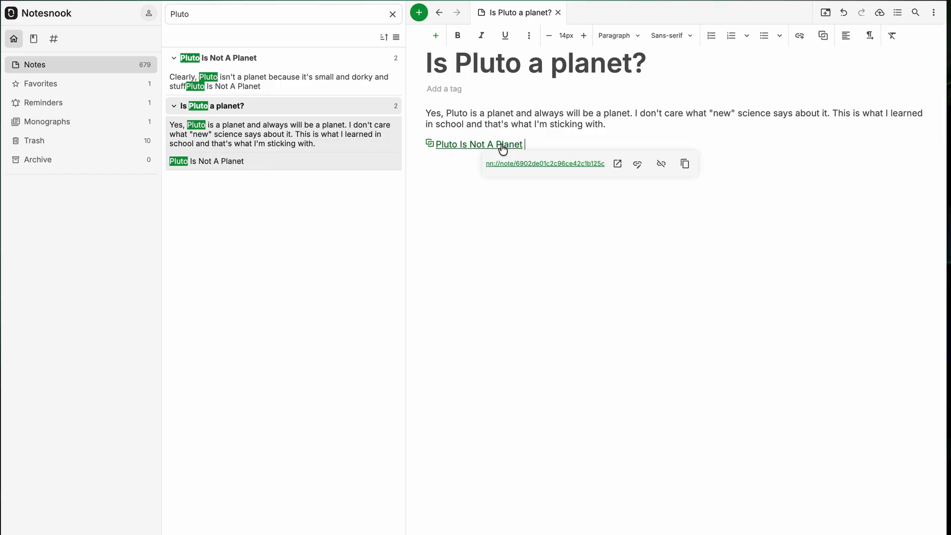
left_click(502, 147)
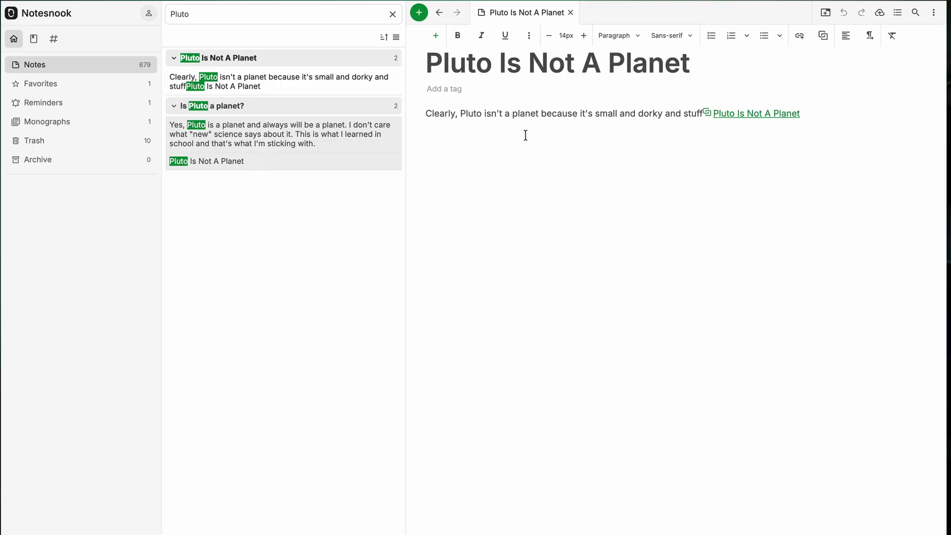
left_click(435, 35)
mouse_move(469, 252)
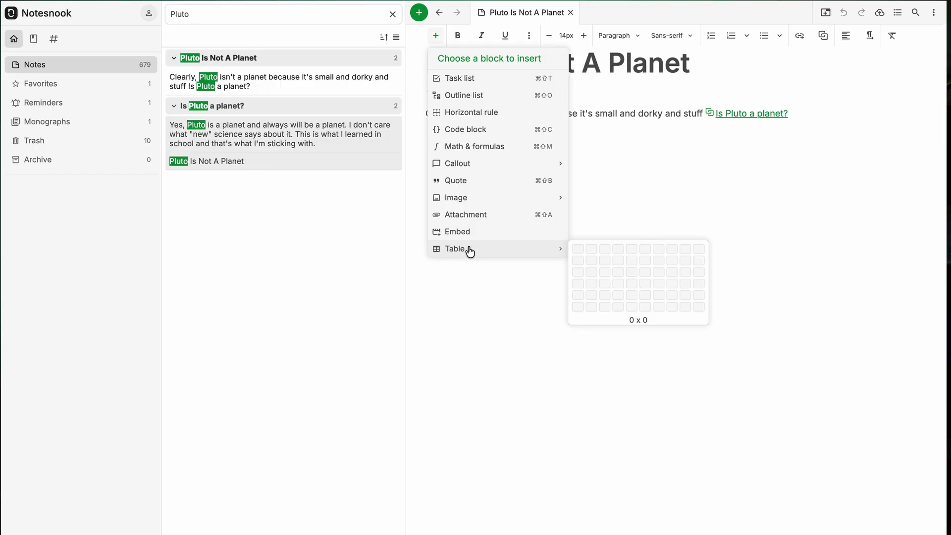
- Insert a 3 x 2 table into the Pluto Is Not A Planet note
left_click(606, 261)
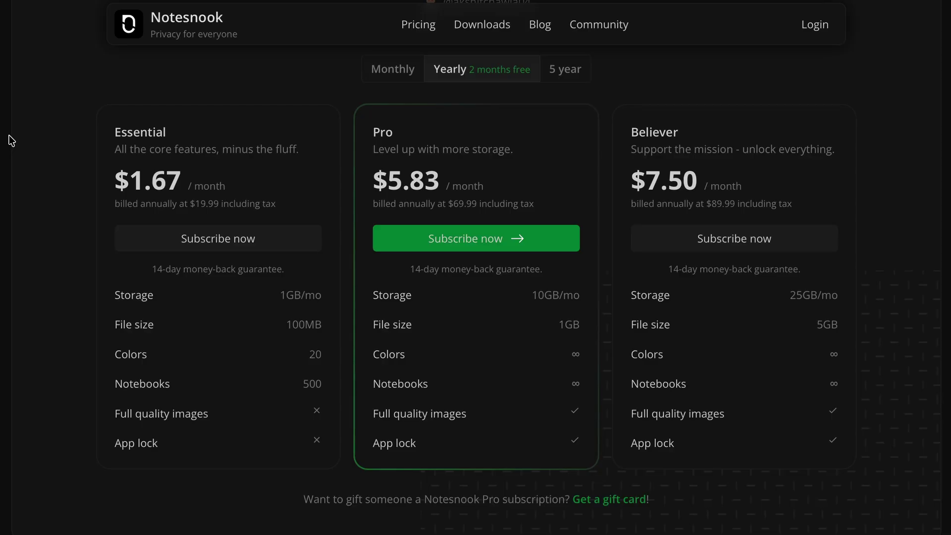
- Switch the pricing from Monthly to 5-year billing, showing Pro at $5.00 and Believer at $6.67
left_click(386, 74)
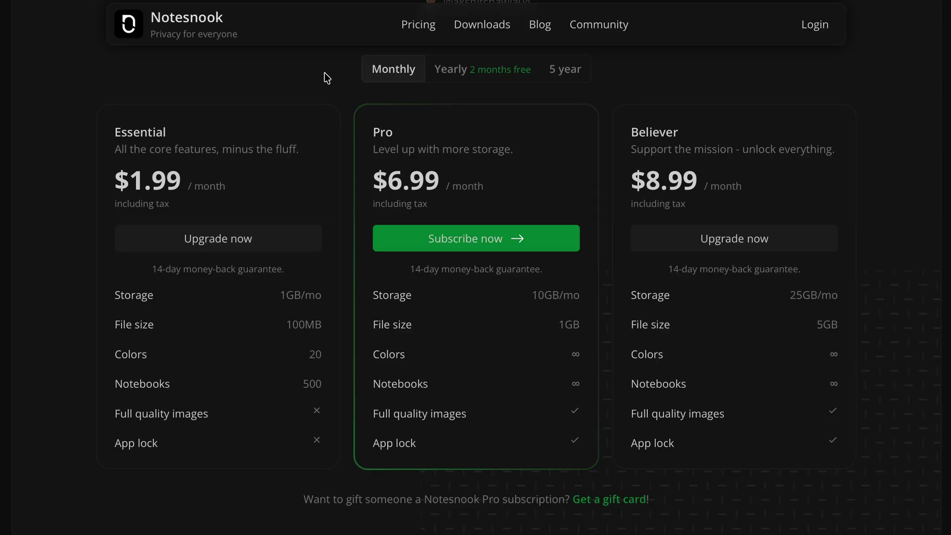
left_click(575, 70)
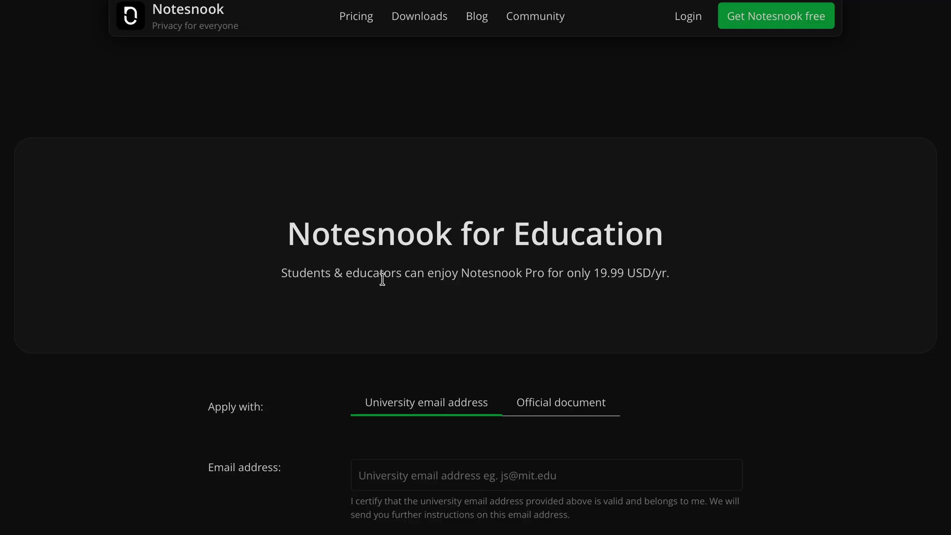
left_click_drag(569, 273, 686, 272)
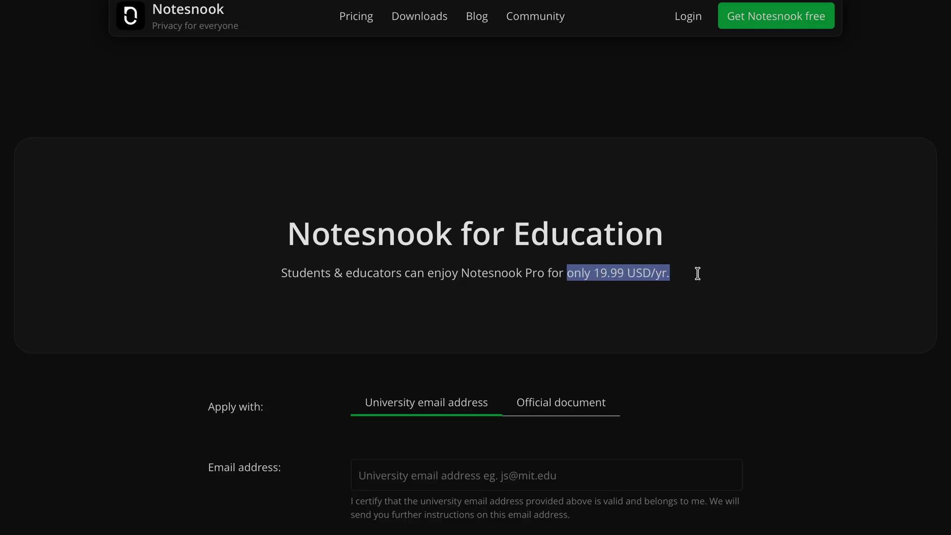
left_click(675, 314)
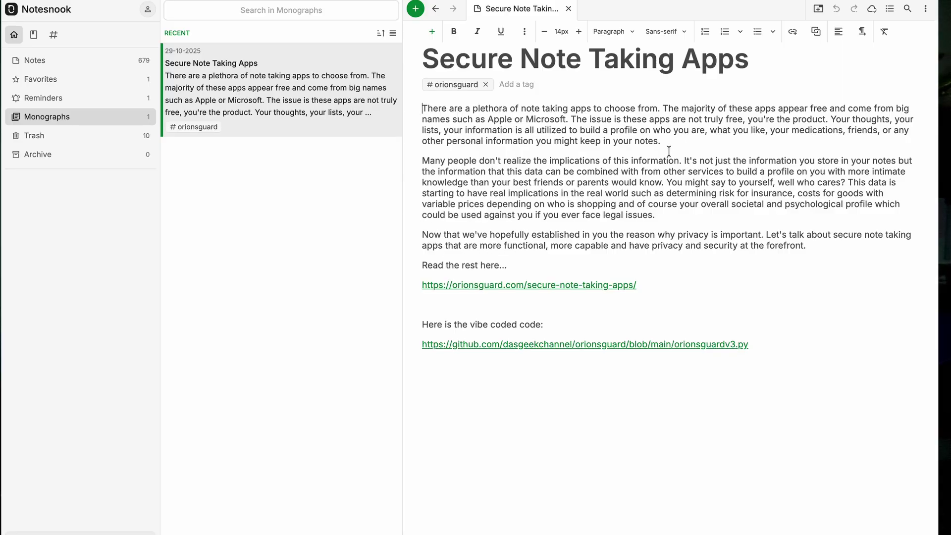
- Copy the Secure Note Taking Apps monograph's public link, then reopen its Publish options
right_click(341, 63)
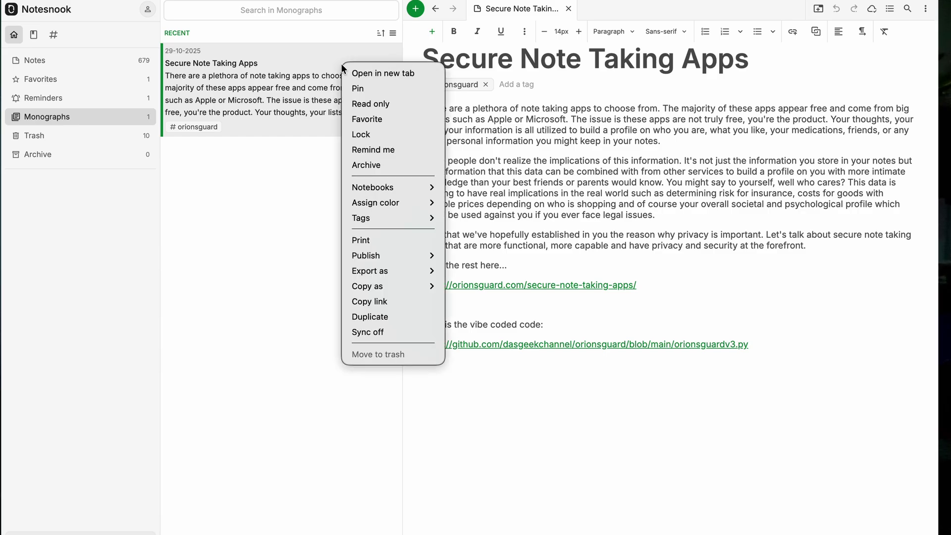
mouse_move(393, 257)
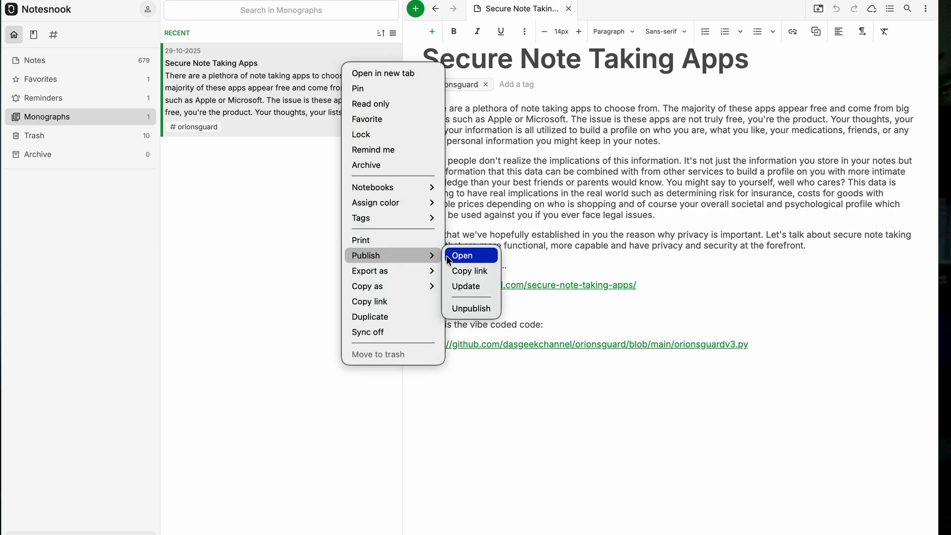
left_click(470, 272)
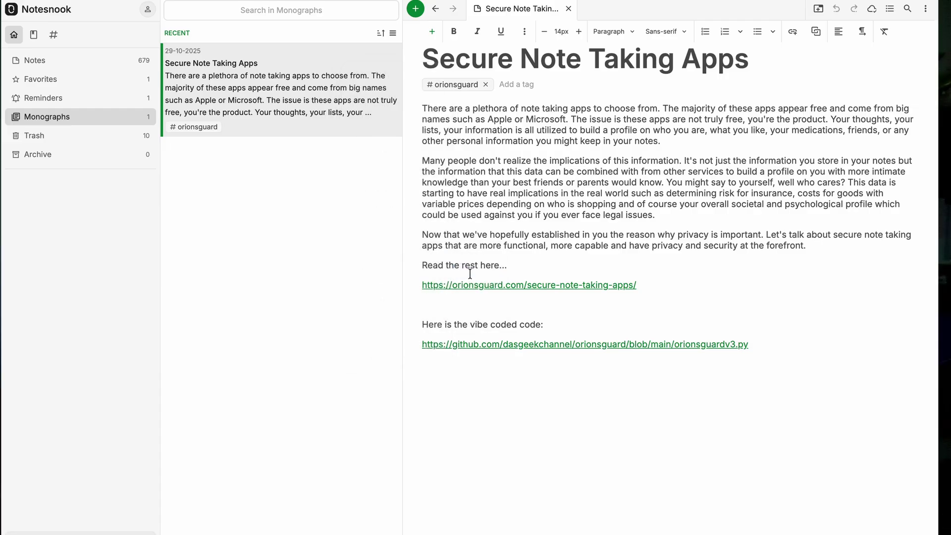
right_click(337, 112)
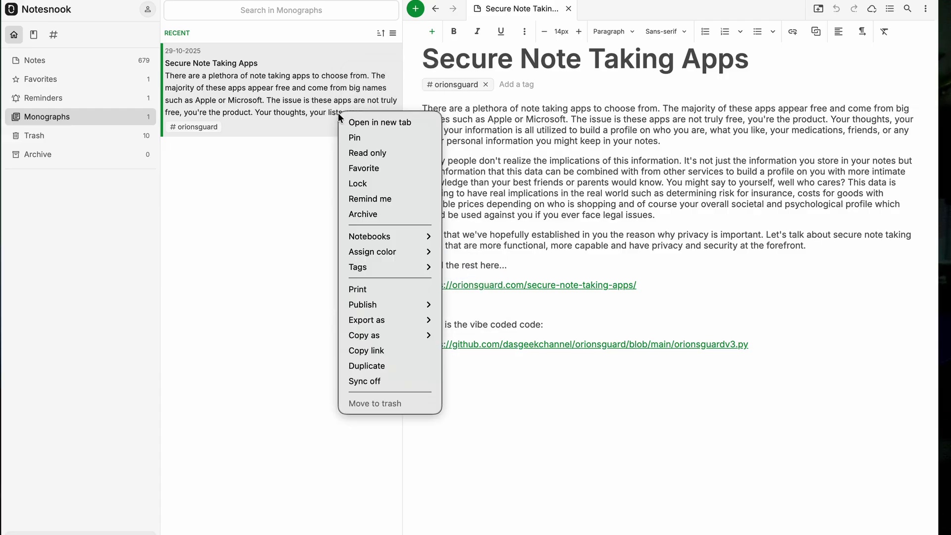
mouse_move(389, 305)
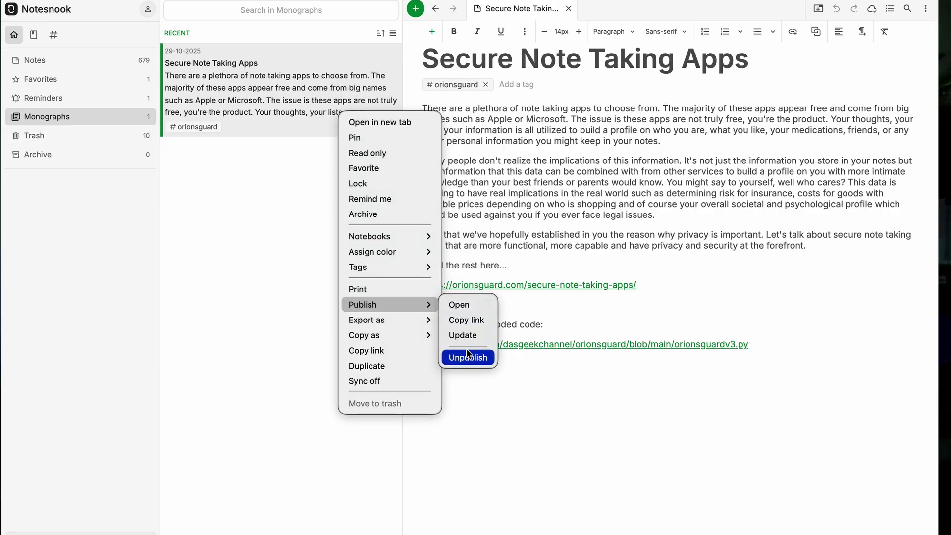